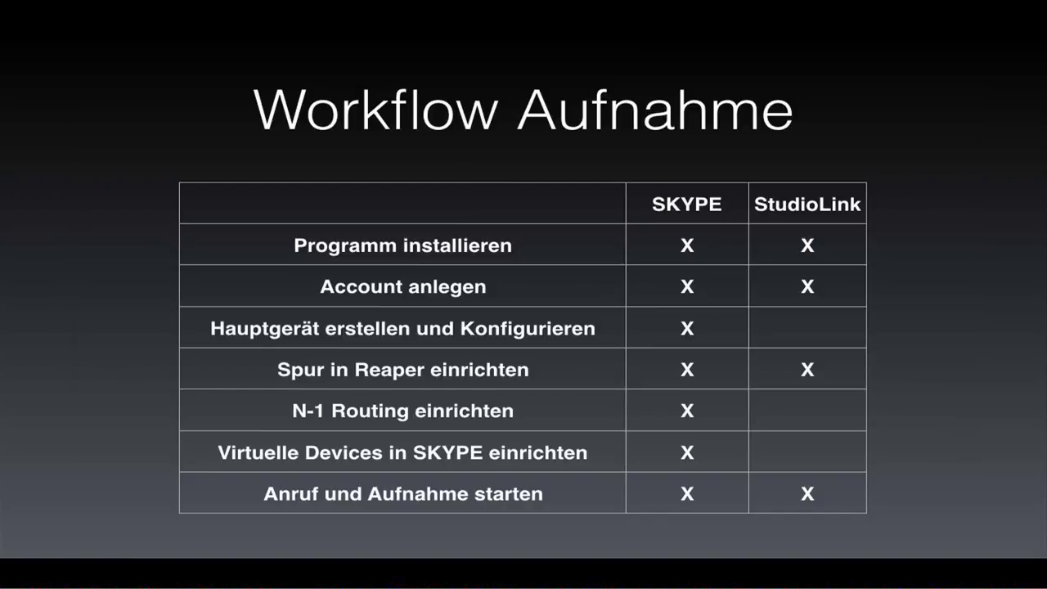
Leave the Keynote presentation, switch to REAPER and start a new project without saving metercast.
{"action": "key", "text": "Escape"}
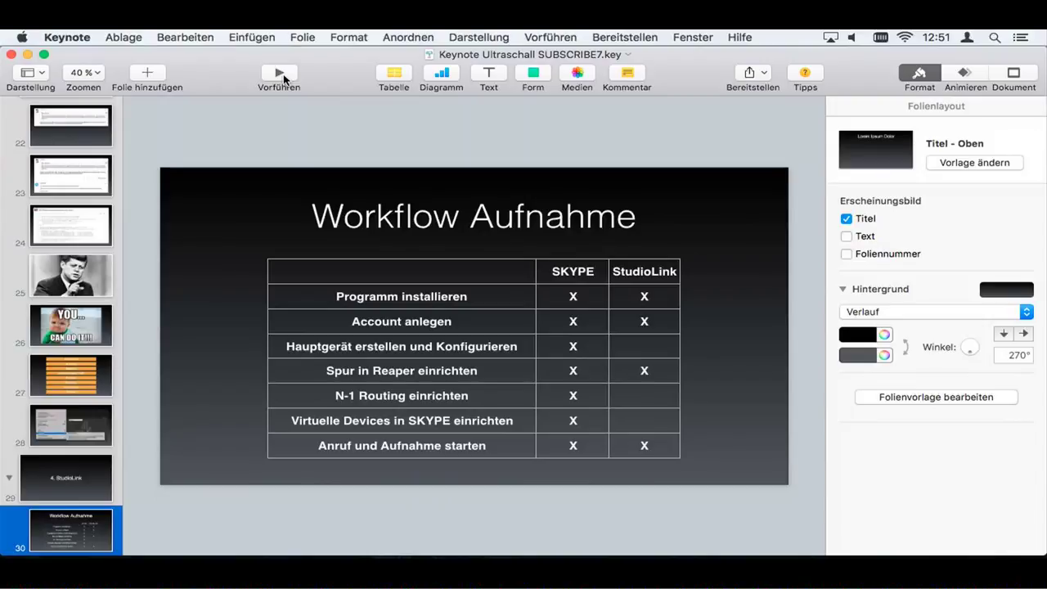
{"action": "key", "text": "super+Tab"}
{"action": "key", "text": "super+Tab"}
{"action": "key", "text": "super+shift+Tab"}
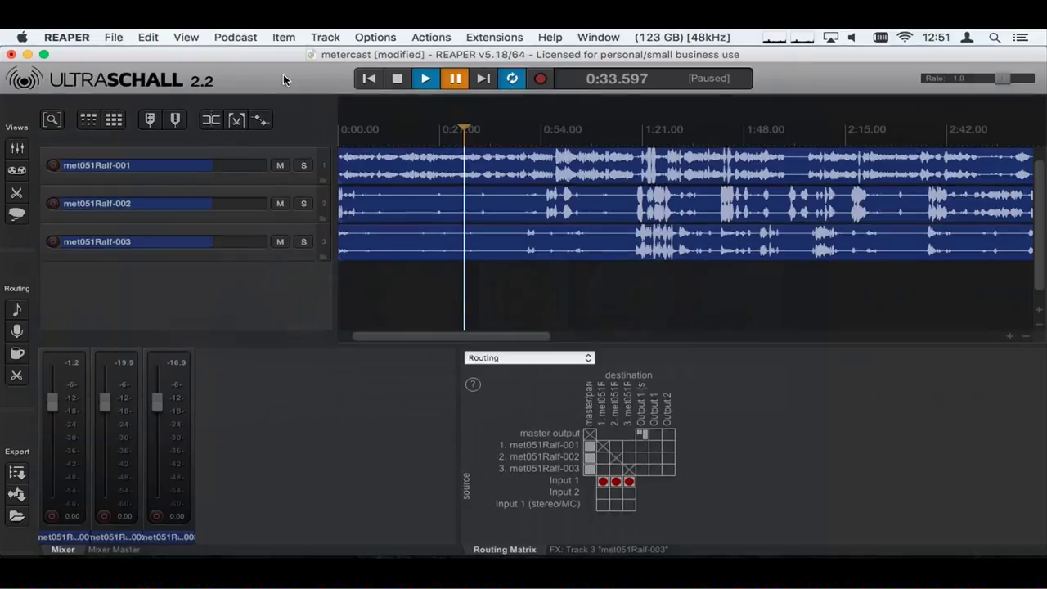
{"action": "left_click", "coordinate": [115, 37]}
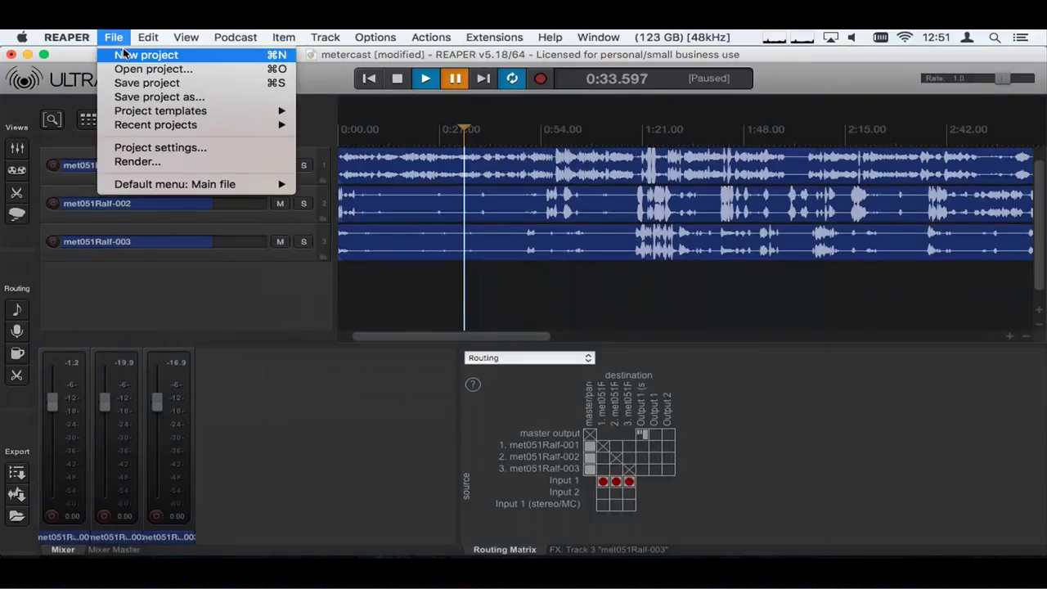
{"action": "left_click", "coordinate": [145, 54]}
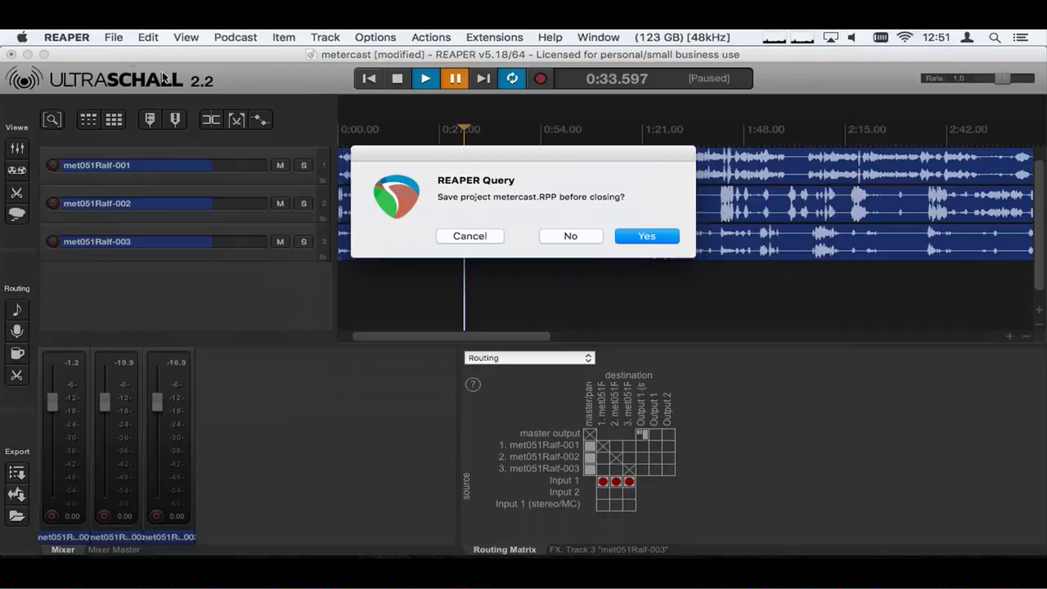
{"action": "left_click", "coordinate": [573, 237]}
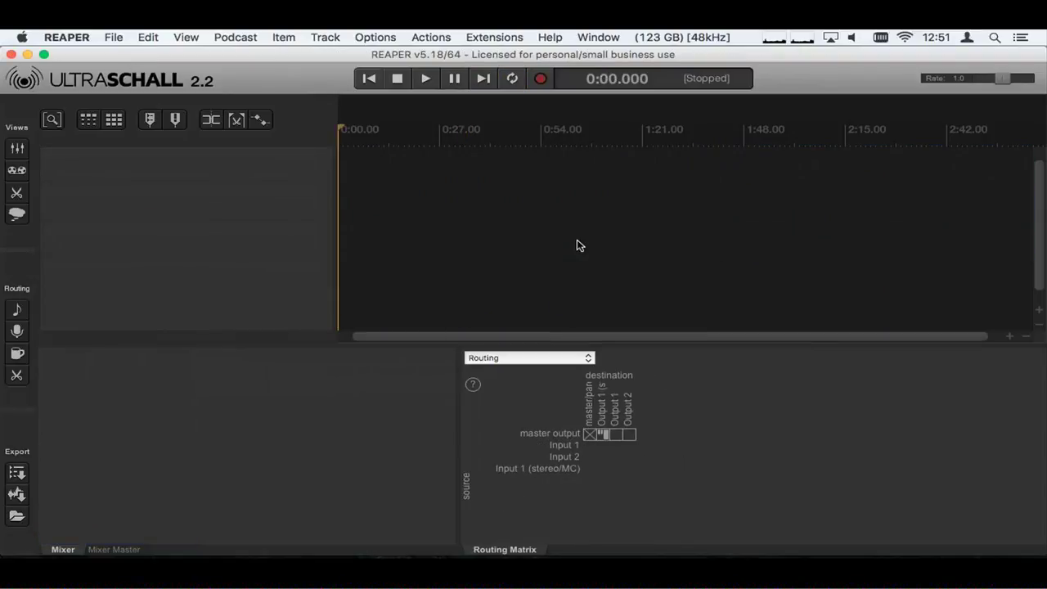
Open Audio-MIDI-Setup and examine the configuration of the Hauptgerät aggregate device and the integrated microphone.
{"action": "key", "text": "super+space"}
{"action": "type", "text": "audio"}
{"action": "key", "text": "Return"}
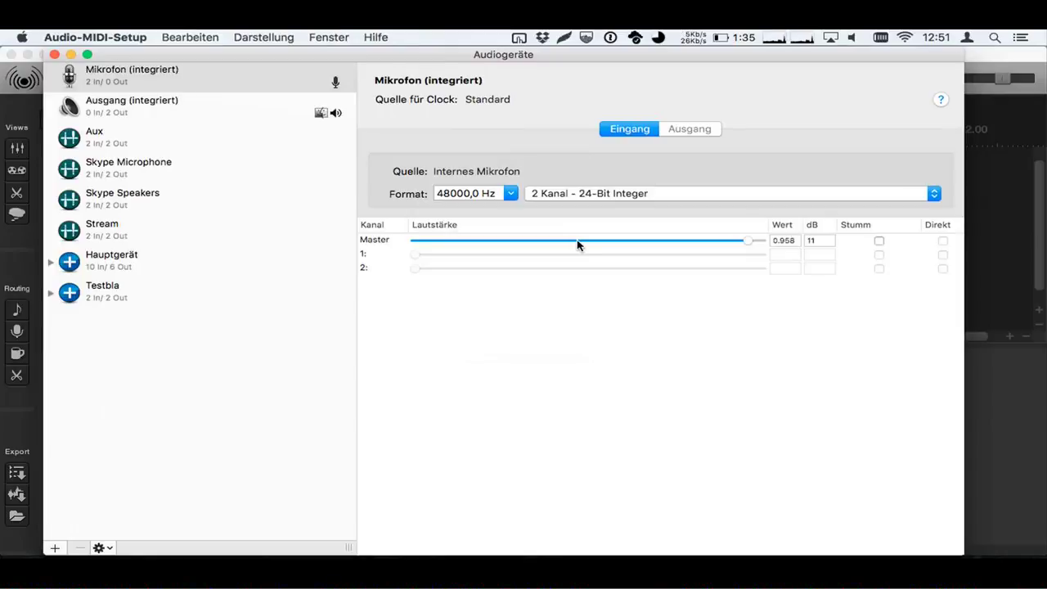
{"action": "left_click", "coordinate": [155, 260]}
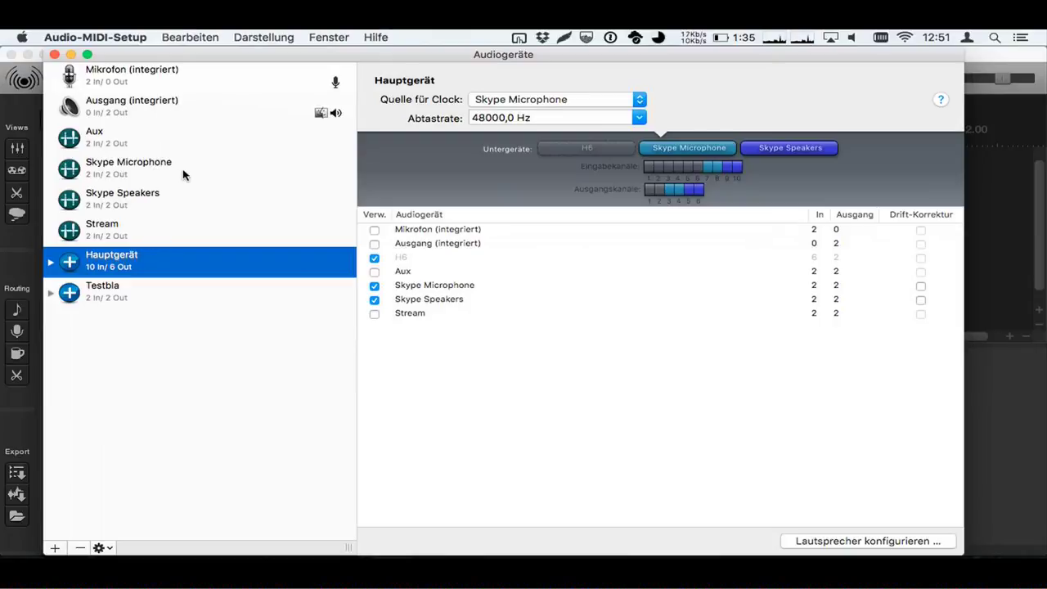
{"action": "left_click", "coordinate": [177, 72]}
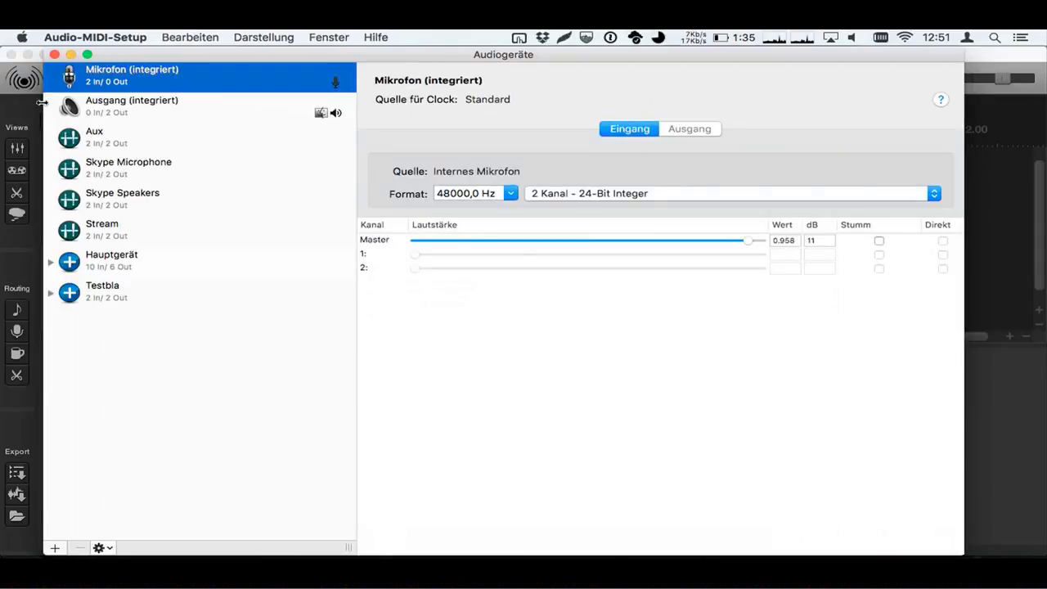
Return to REAPER and check the audio device settings in the preferences without changing them.
{"action": "left_click", "coordinate": [35, 117]}
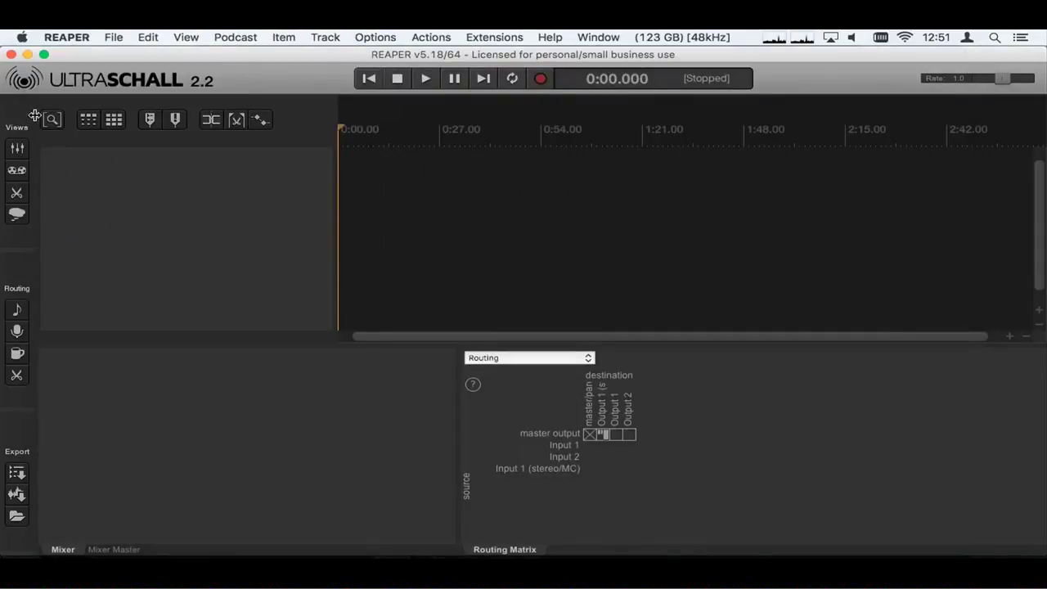
{"action": "key", "text": "super+comma"}
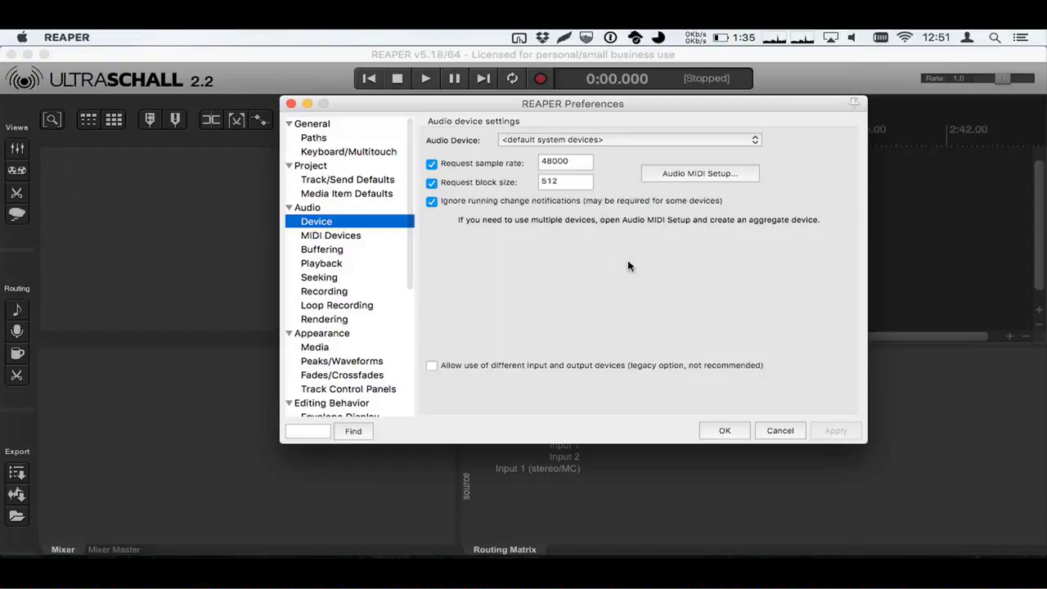
{"action": "key", "text": "Escape"}
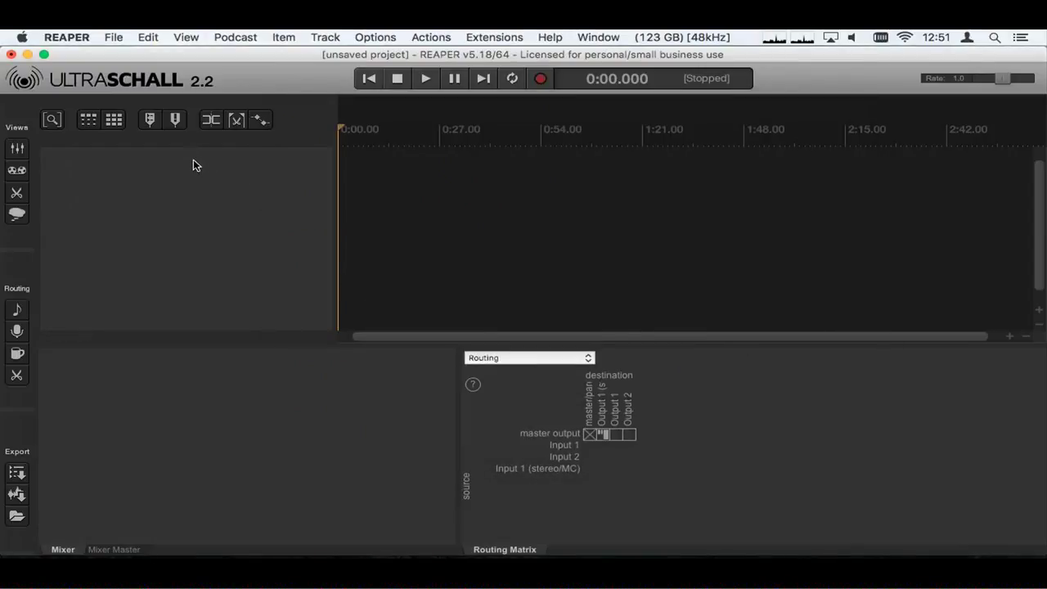
Add a new audio track, name it with the speaker's first name and arm it for recording.
{"action": "double_click", "coordinate": [135, 163]}
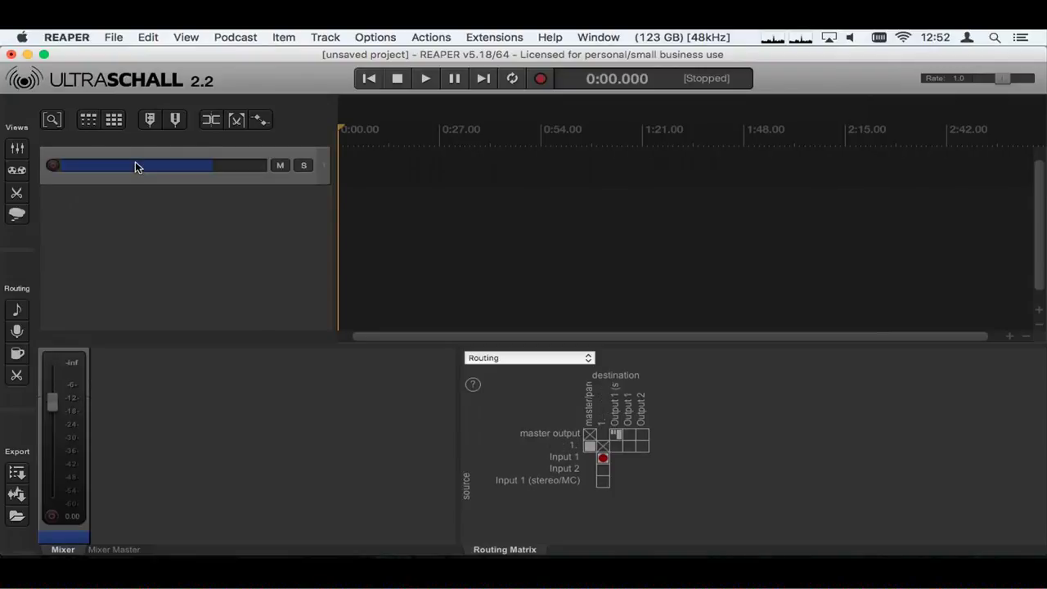
{"action": "type", "text": "Ralf"}
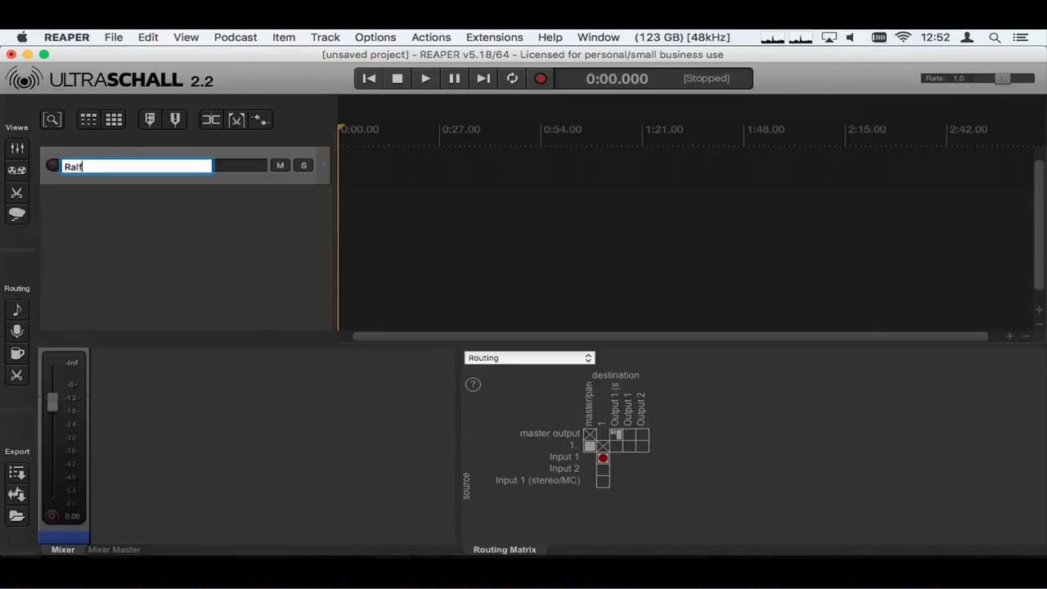
{"action": "left_click", "coordinate": [48, 170]}
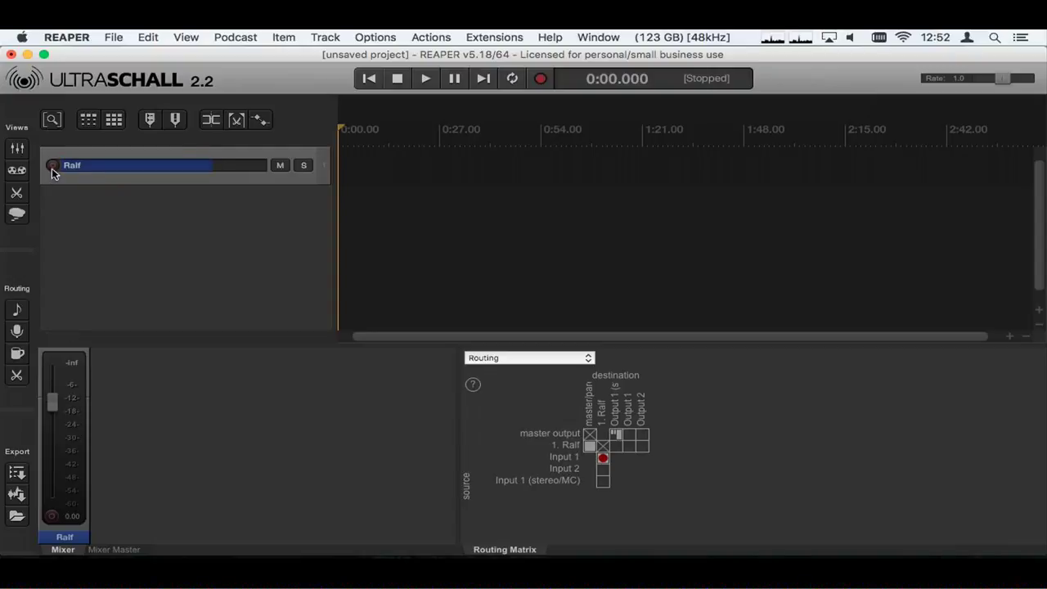
{"action": "left_click", "coordinate": [52, 168]}
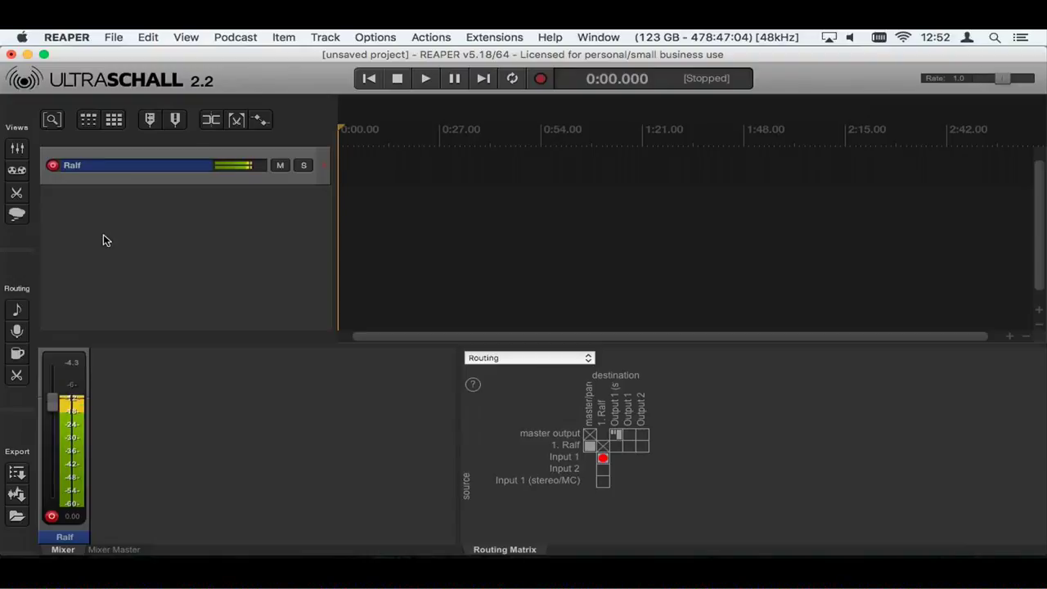
Insert the StudioLink track template from Ultraschall's soundboard and track templates.
{"action": "left_click", "coordinate": [236, 41]}
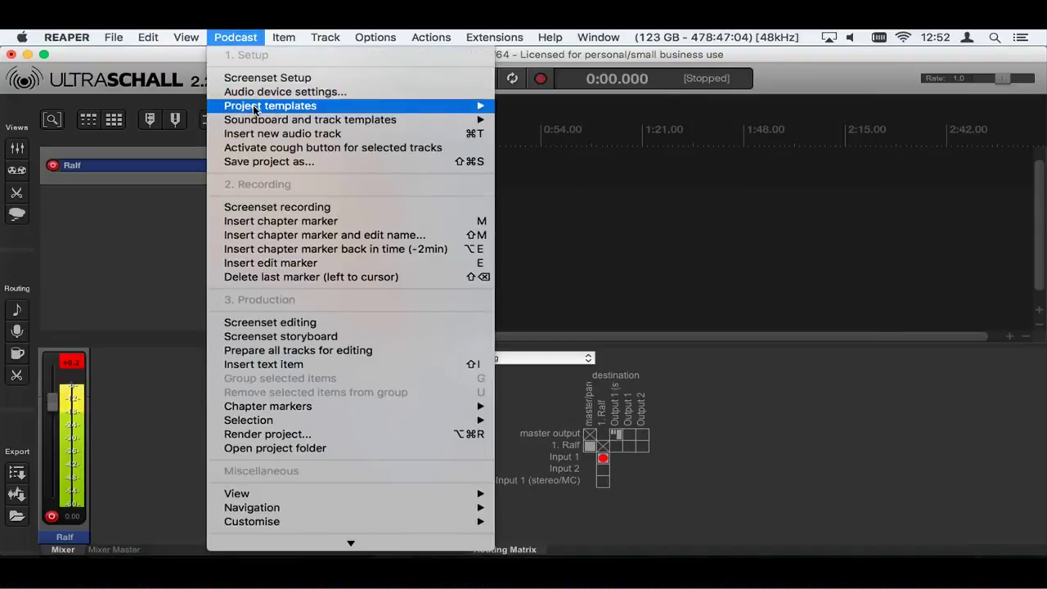
{"action": "mouse_move", "coordinate": [275, 123]}
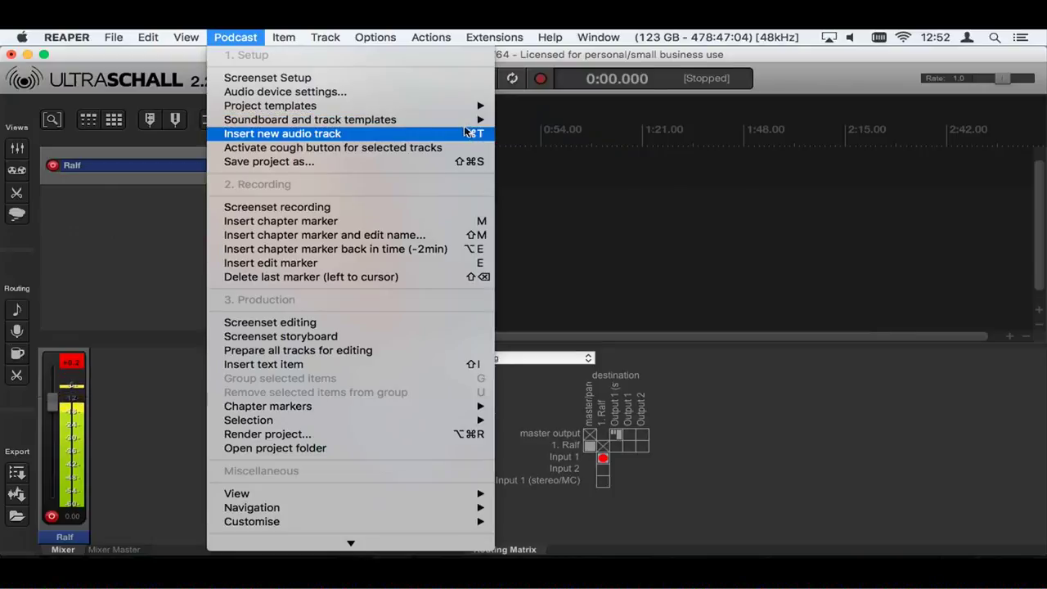
{"action": "mouse_move", "coordinate": [468, 121]}
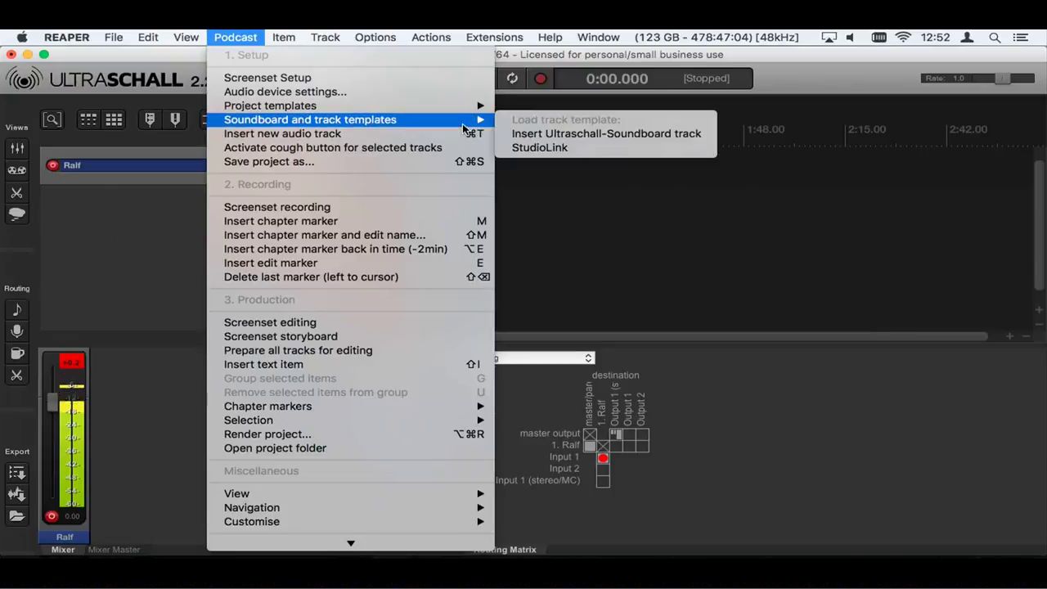
{"action": "left_click", "coordinate": [577, 150]}
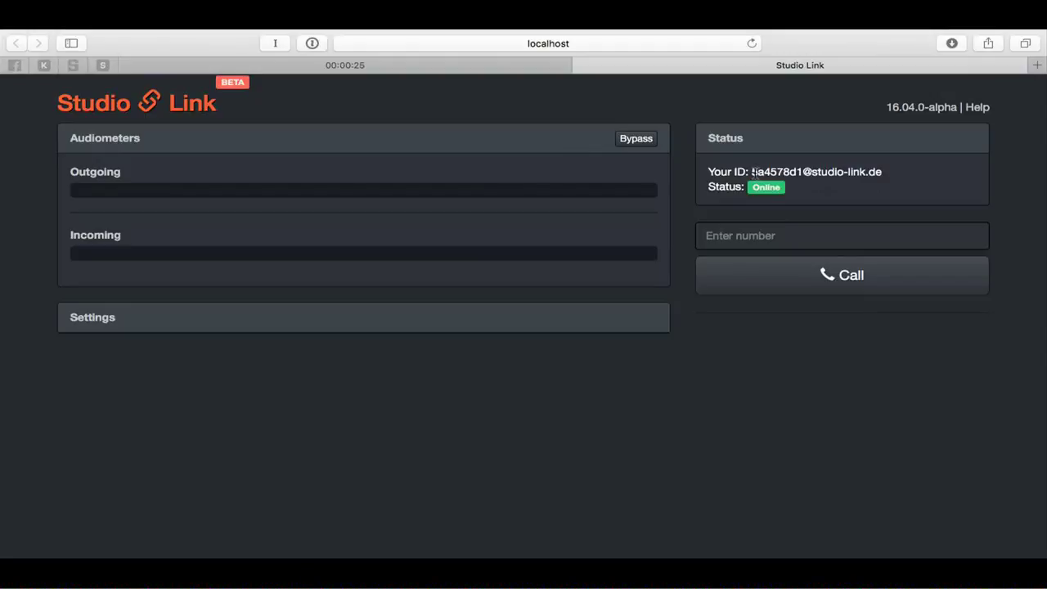
Highlight the own StudioLink ID on the Studio Link page, and start a test call to the number echo.
{"action": "left_click_drag", "start_coordinate": [752, 172], "coordinate": [804, 172]}
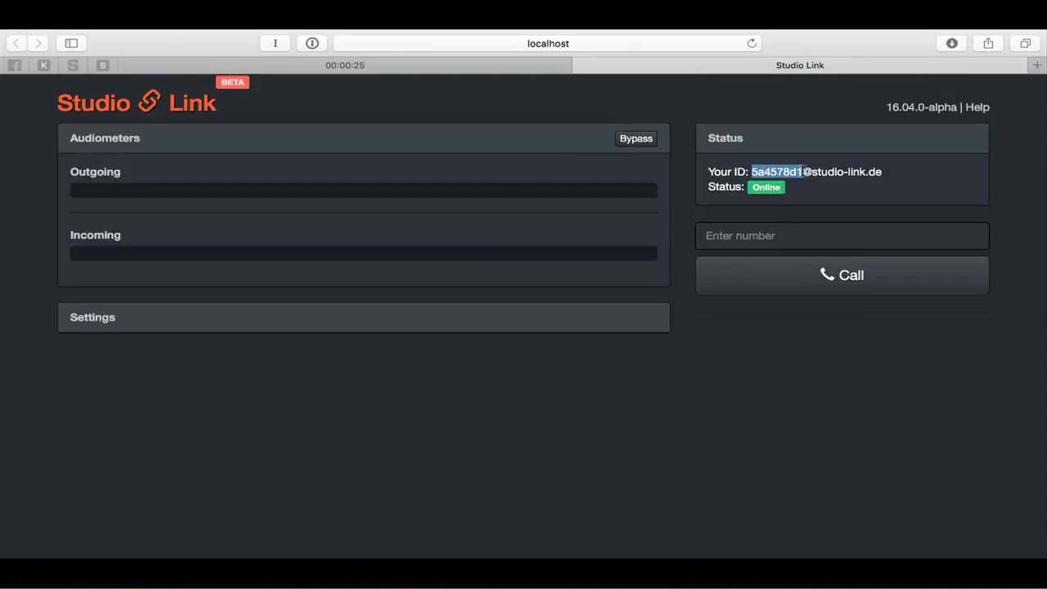
{"action": "left_click", "coordinate": [770, 235]}
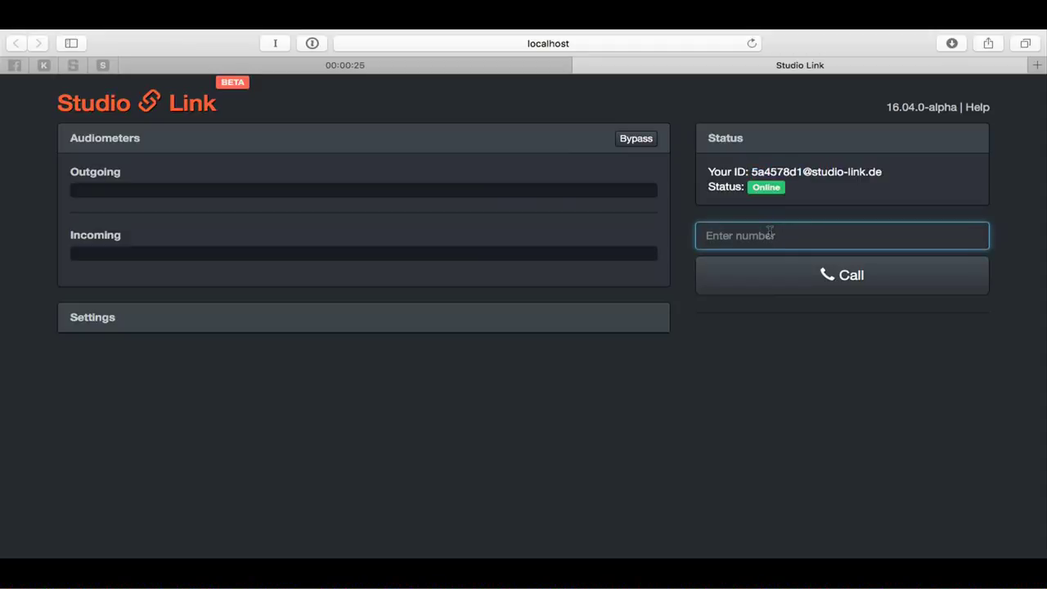
{"action": "type", "text": "echo"}
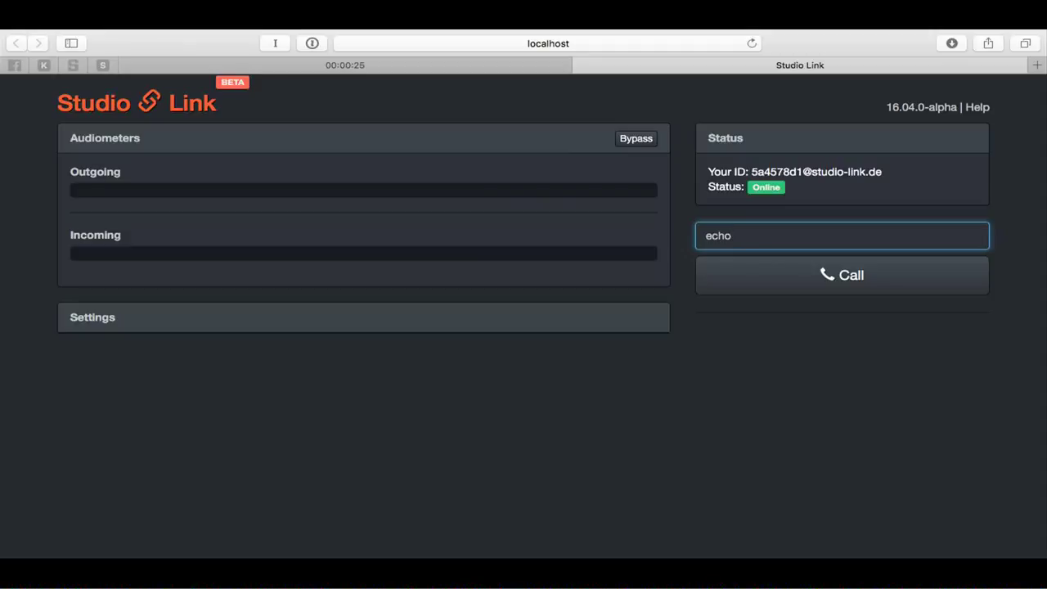
{"action": "left_click", "coordinate": [792, 287]}
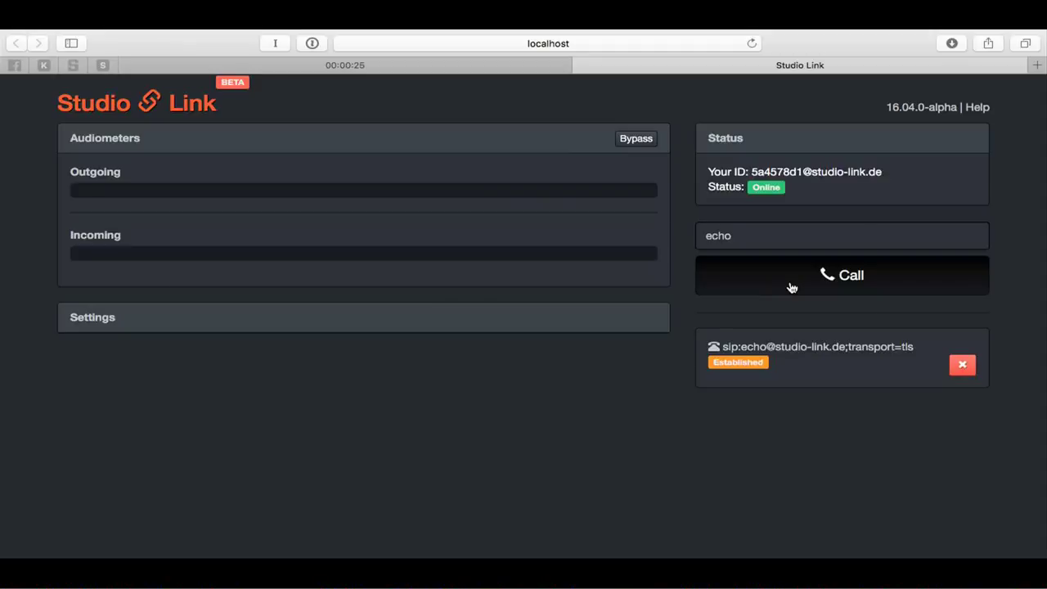
Switch back to REAPER and route the speaker's track 1 to the StudioLink track in the routing matrix.
{"action": "key", "text": "super+Tab"}
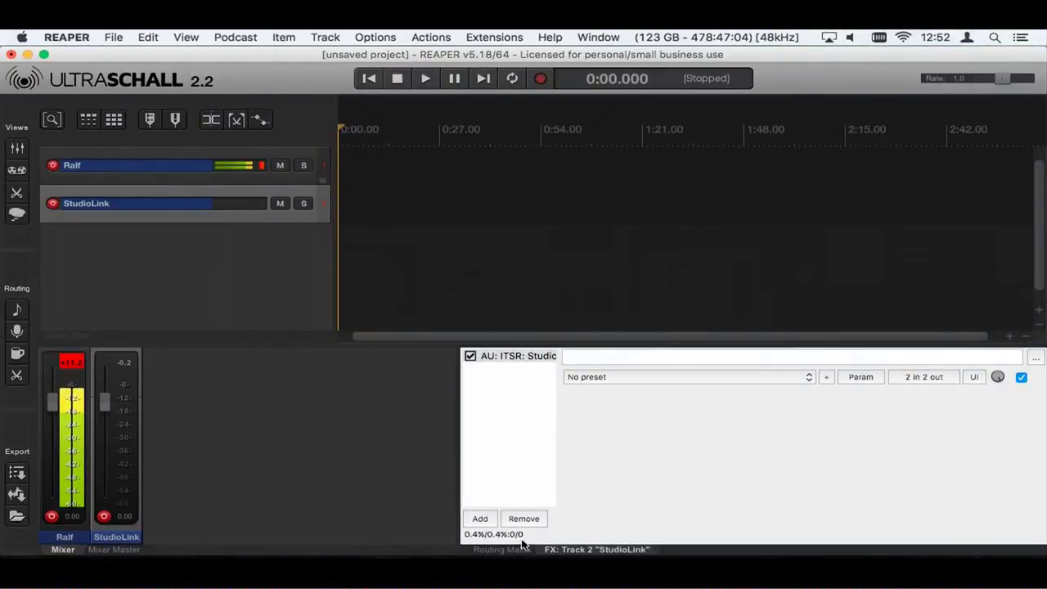
{"action": "left_click", "coordinate": [521, 549]}
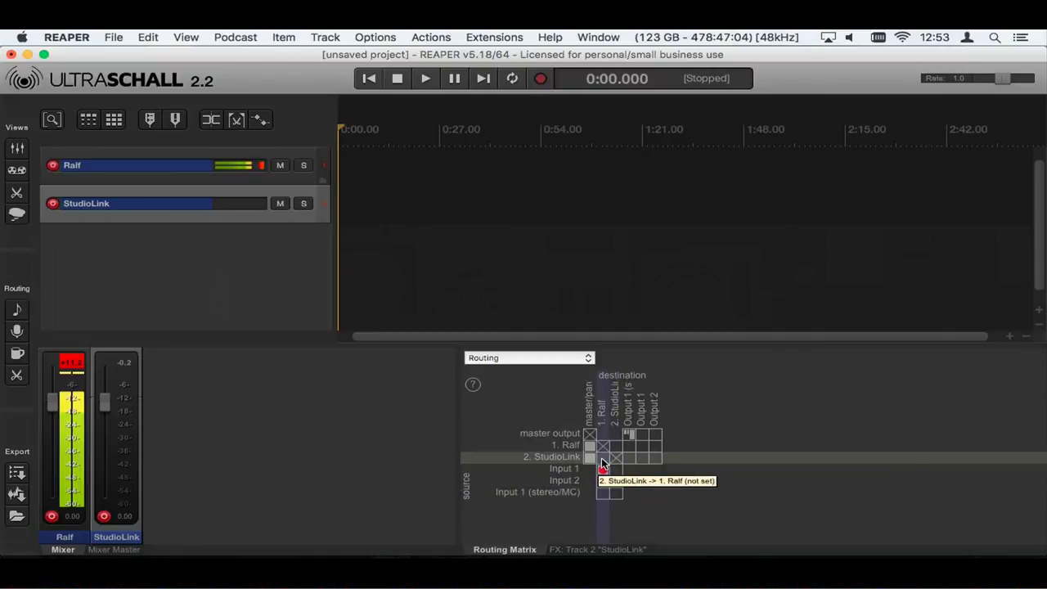
{"action": "left_click", "coordinate": [615, 446]}
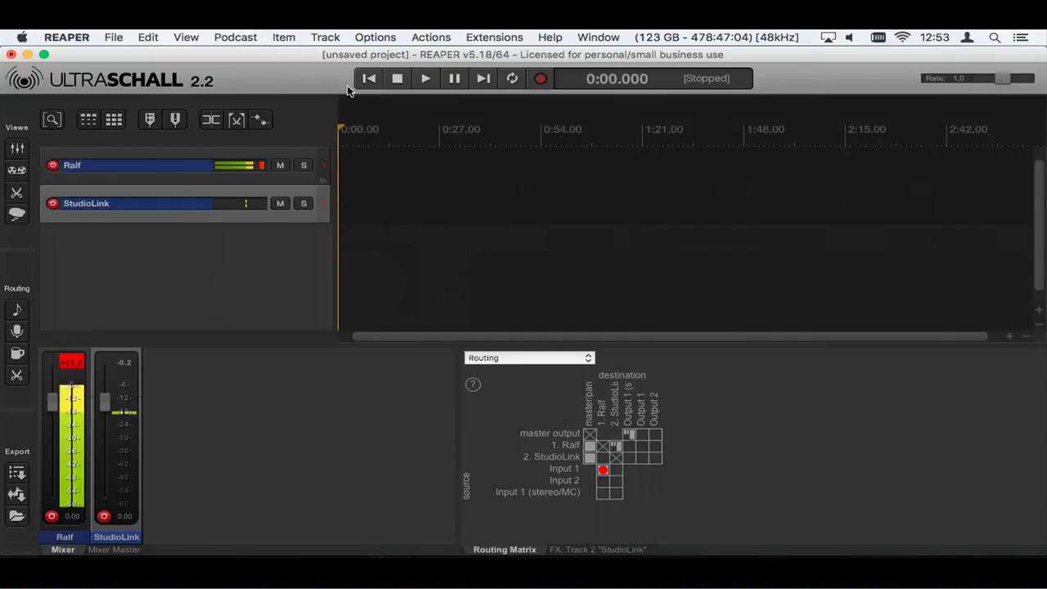
Record the speaker and StudioLink tracks for about 38 seconds, enlarging the waveforms meanwhile, and stop the recording.
{"action": "left_click", "coordinate": [541, 82]}
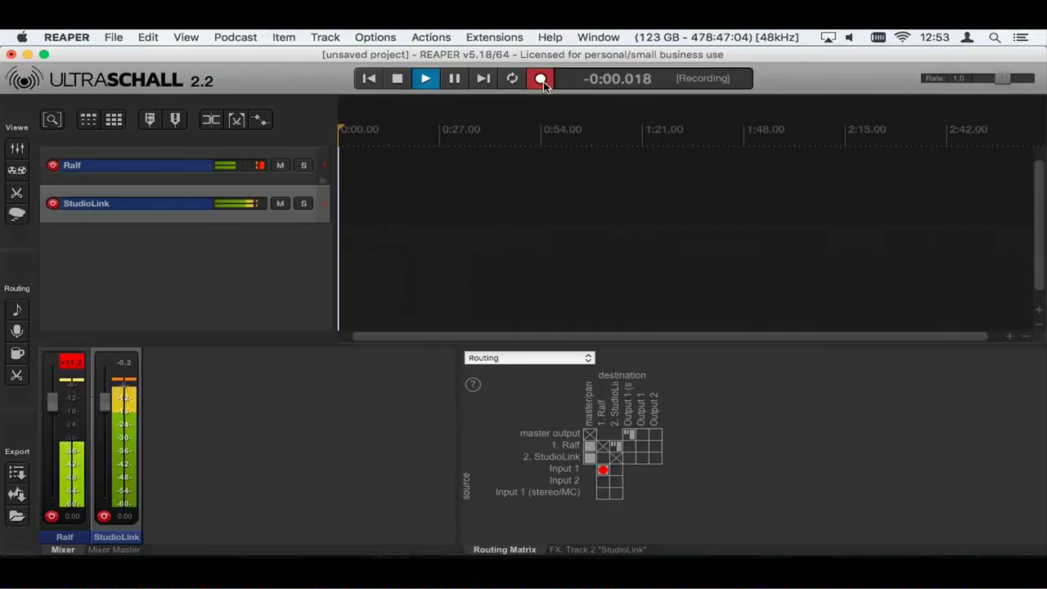
{"action": "left_click", "coordinate": [1039, 315]}
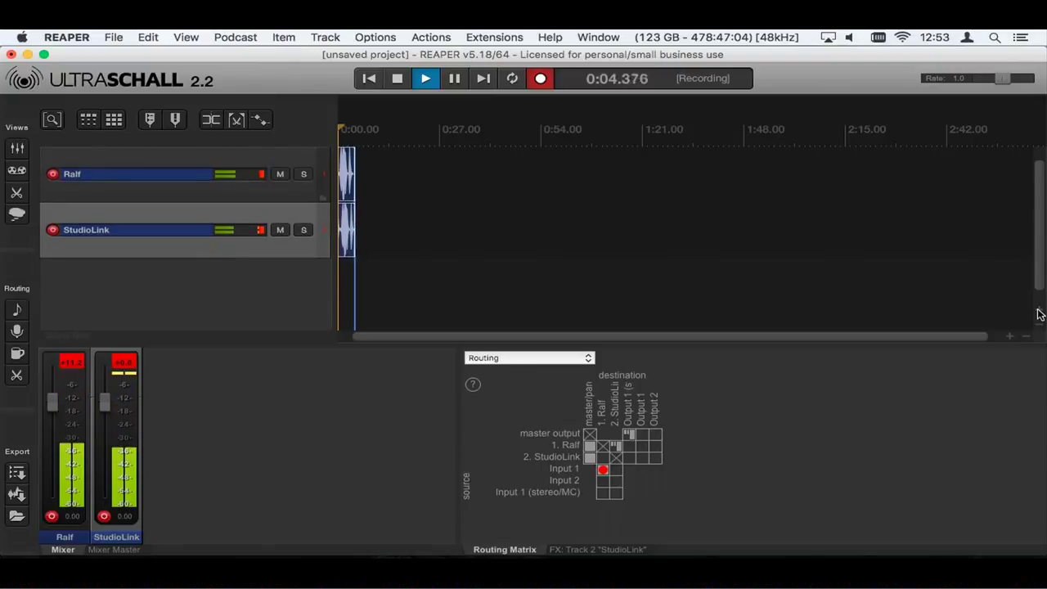
{"action": "left_click", "coordinate": [1011, 337]}
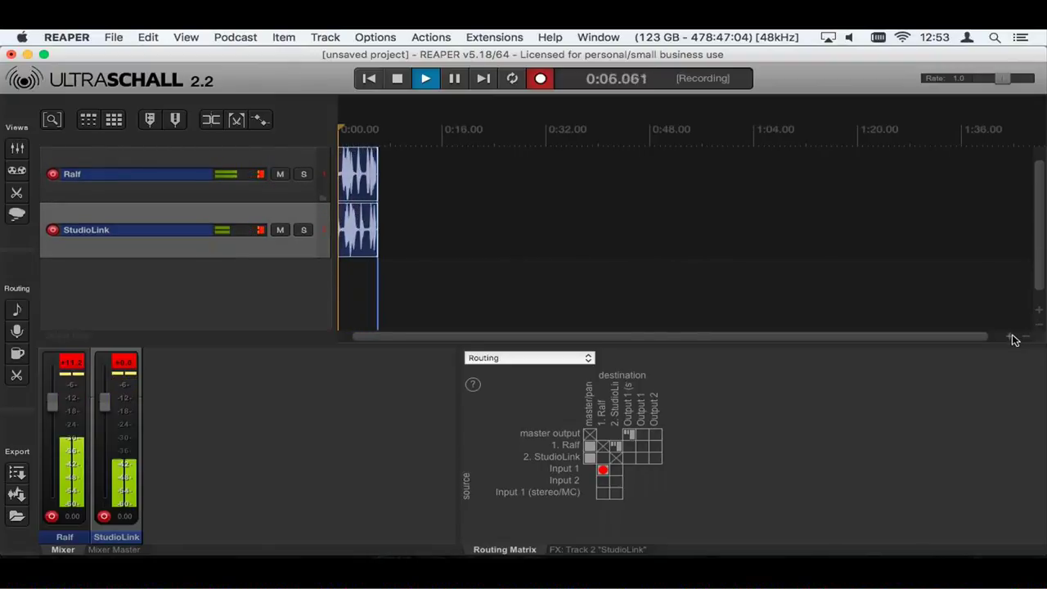
{"action": "left_click", "coordinate": [1013, 338]}
{"action": "left_click", "coordinate": [1013, 338]}
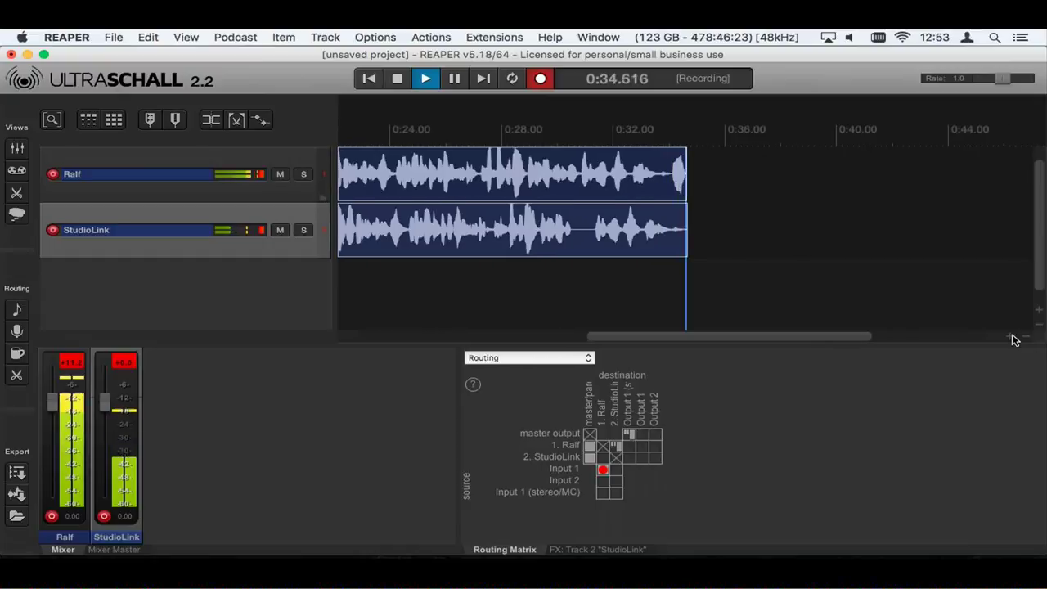
{"action": "left_click_drag", "start_coordinate": [882, 278], "coordinate": [733, 273]}
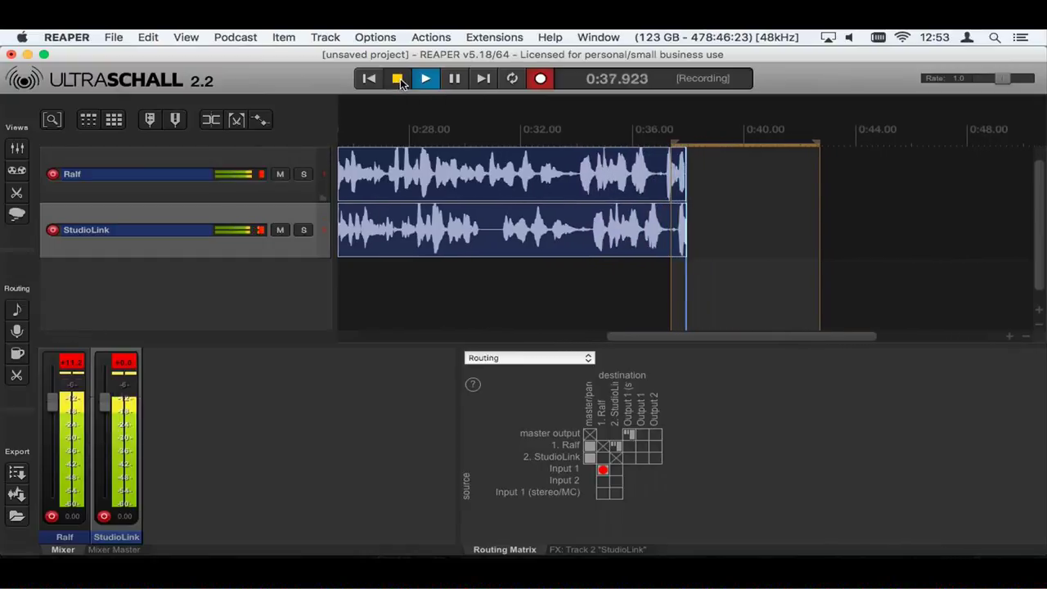
{"action": "left_click", "coordinate": [397, 78]}
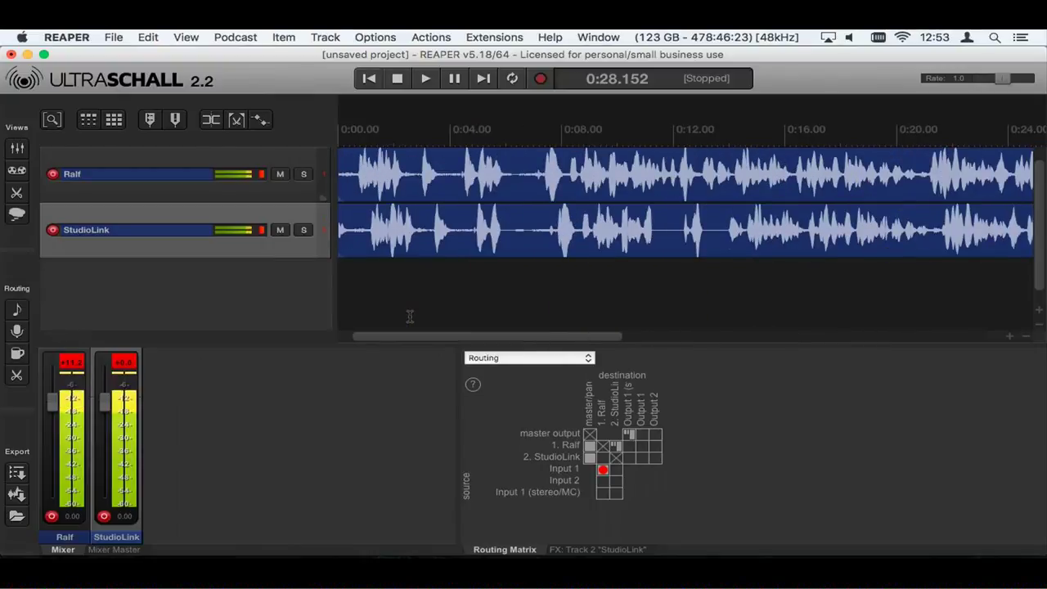
Examine the recorded waveforms up close, comparing the StudioLink echo with the speaker's track for delay and gaps.
{"action": "scroll", "coordinate": [491, 176], "scroll_direction": "up", "scroll_amount": 3}
{"action": "left_click_drag", "start_coordinate": [493, 174], "coordinate": [529, 175]}
{"action": "scroll", "coordinate": [675, 234], "scroll_direction": "right", "scroll_amount": 5}
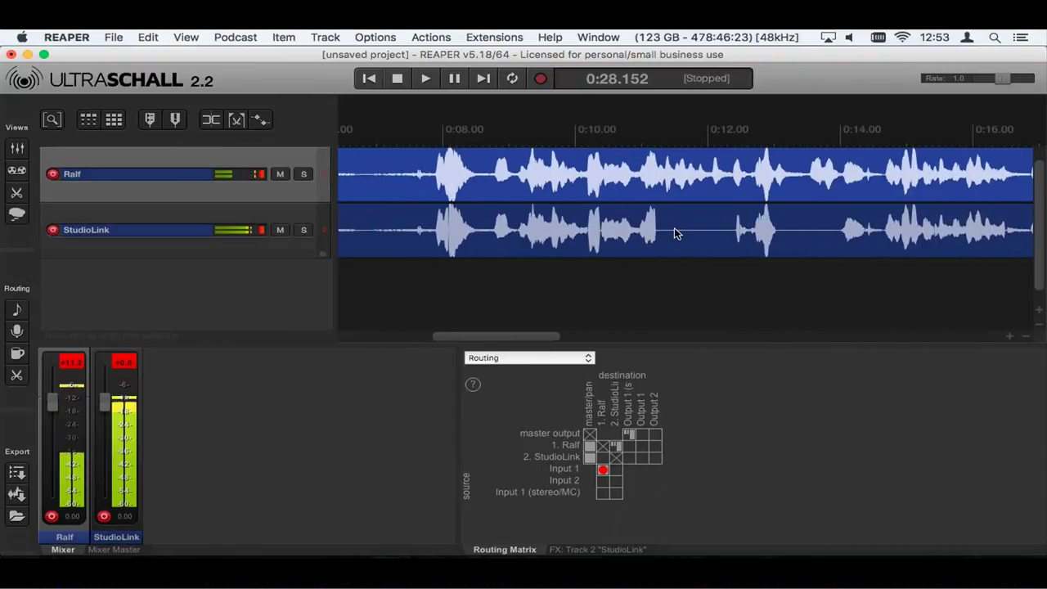
{"action": "scroll", "coordinate": [699, 222], "scroll_direction": "right", "scroll_amount": 6}
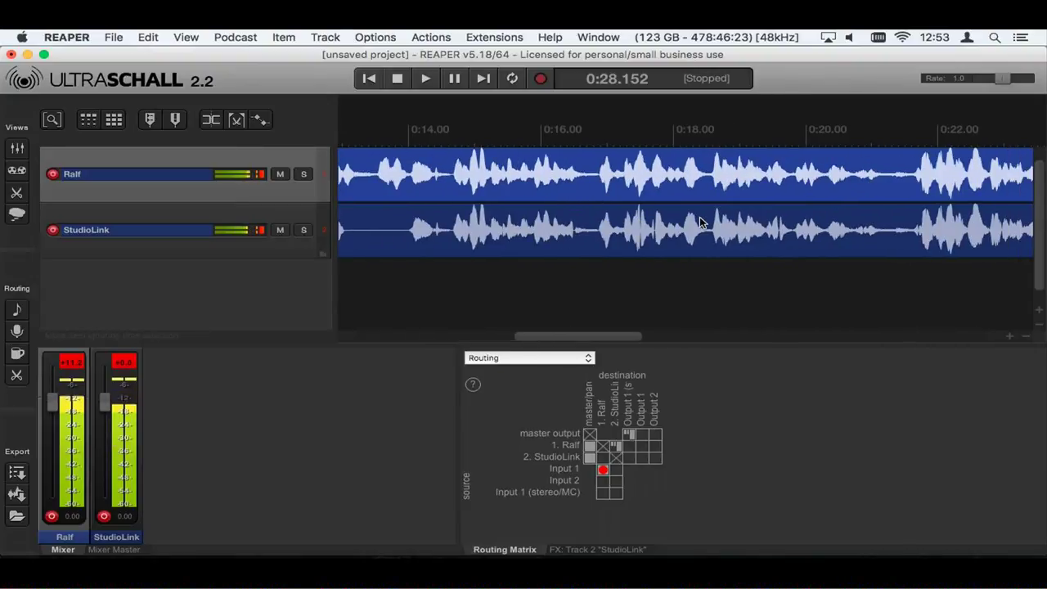
{"action": "scroll", "coordinate": [699, 216], "scroll_direction": "left", "scroll_amount": 1}
{"action": "scroll", "coordinate": [700, 216], "scroll_direction": "up", "scroll_amount": 2}
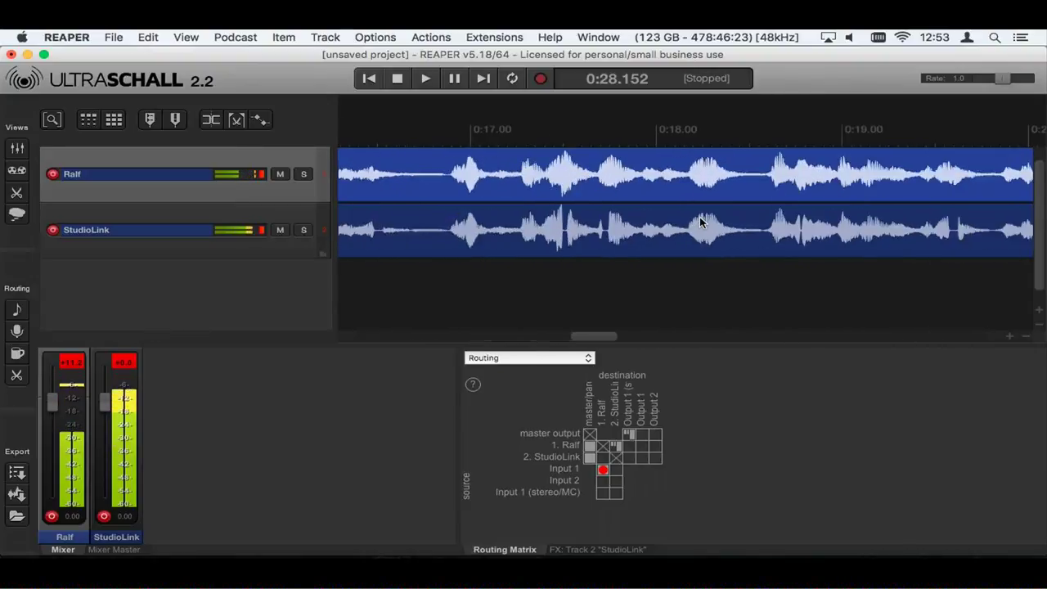
Place the edit cursor at about 0:18.7 in the recording, and solo the speaker's track followed by the StudioLink track.
{"action": "scroll", "coordinate": [699, 216], "scroll_direction": "down", "scroll_amount": 3}
{"action": "scroll", "coordinate": [700, 216], "scroll_direction": "down", "scroll_amount": 2}
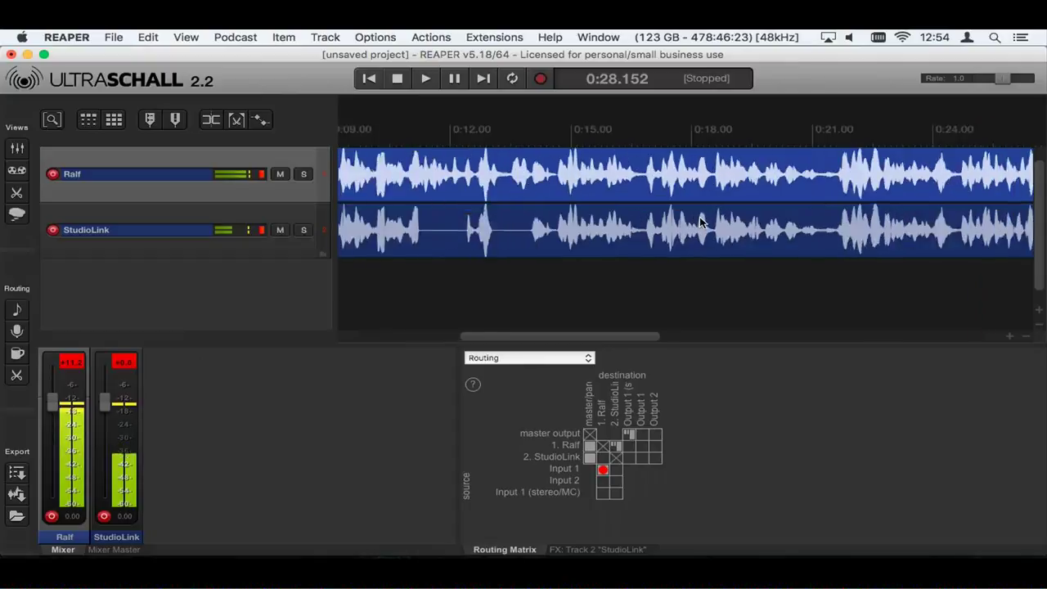
{"action": "scroll", "coordinate": [699, 221], "scroll_direction": "right", "scroll_amount": 3}
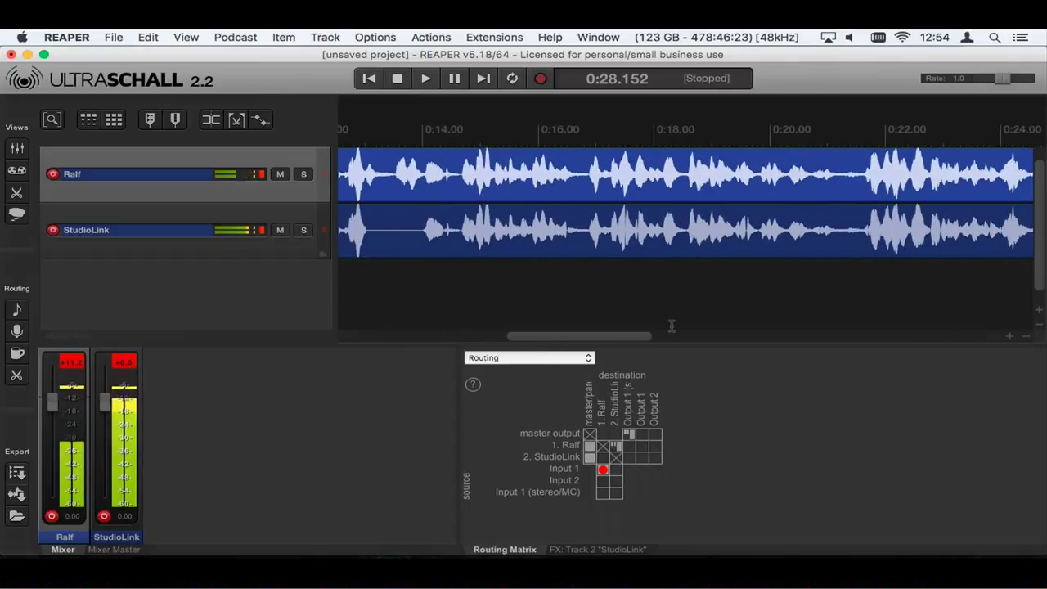
{"action": "left_click", "coordinate": [694, 301]}
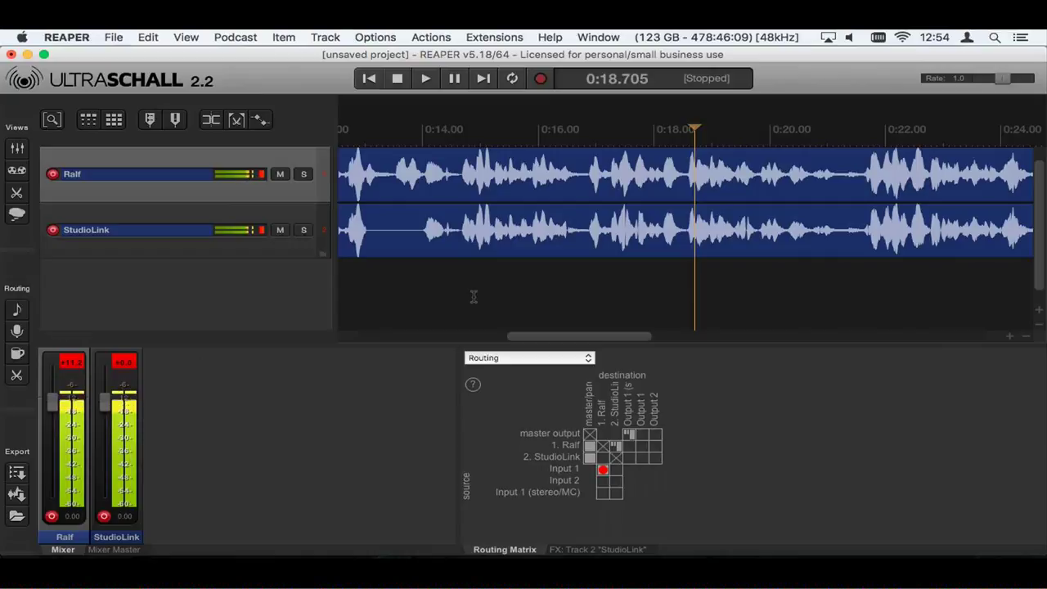
{"action": "left_click", "coordinate": [304, 175]}
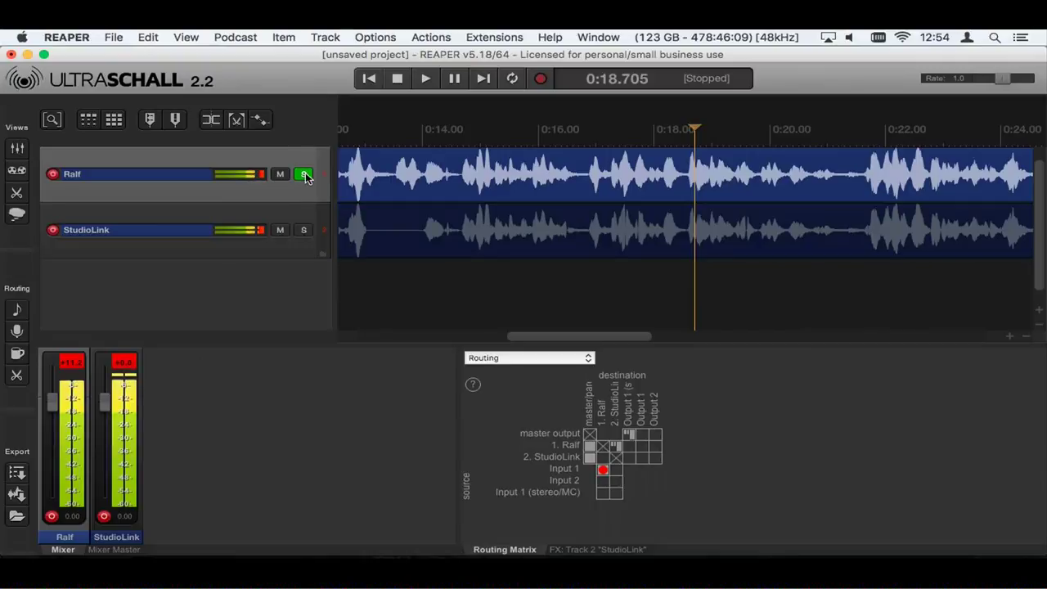
{"action": "left_click", "coordinate": [304, 231]}
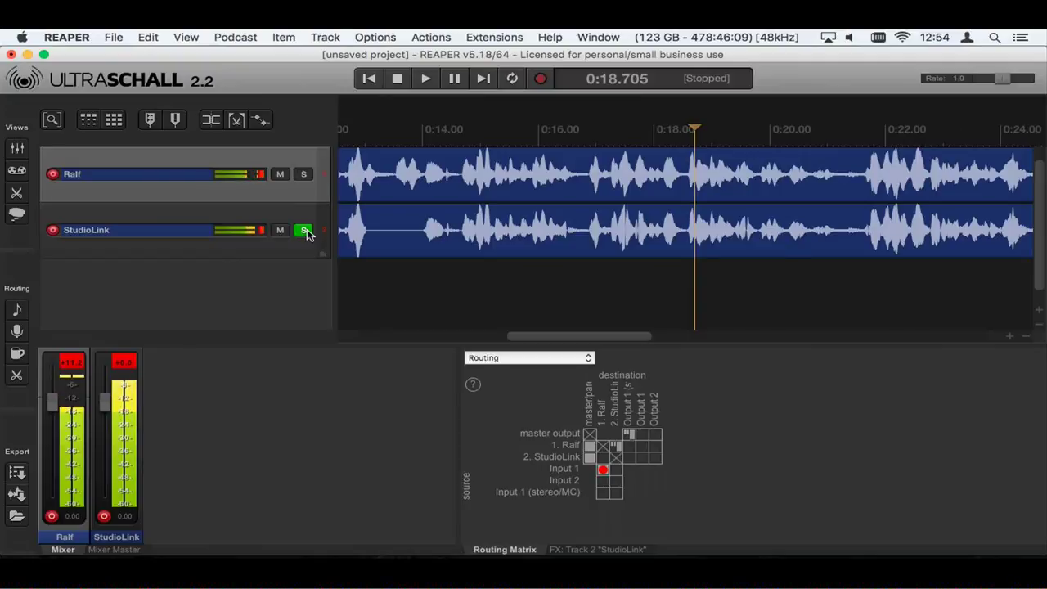
Switch to the Keynote presentation and select slide 31, which compares StudioLink and Skype.
{"action": "key", "text": "super+Tab"}
{"action": "key", "text": "super+Tab"}
{"action": "key", "text": "super+Tab"}
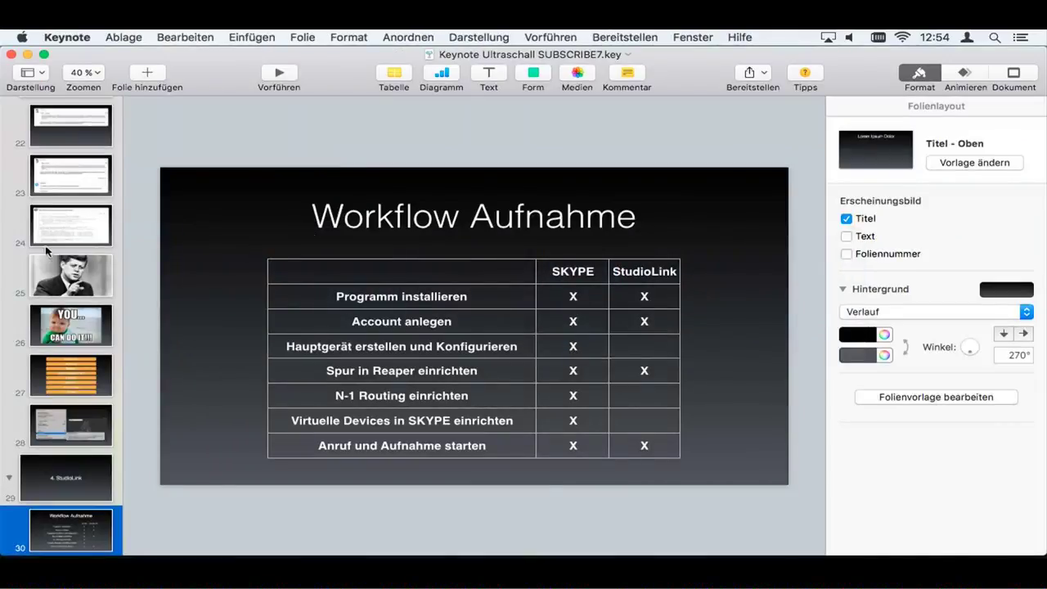
{"action": "scroll", "coordinate": [69, 295], "scroll_direction": "down", "scroll_amount": 5}
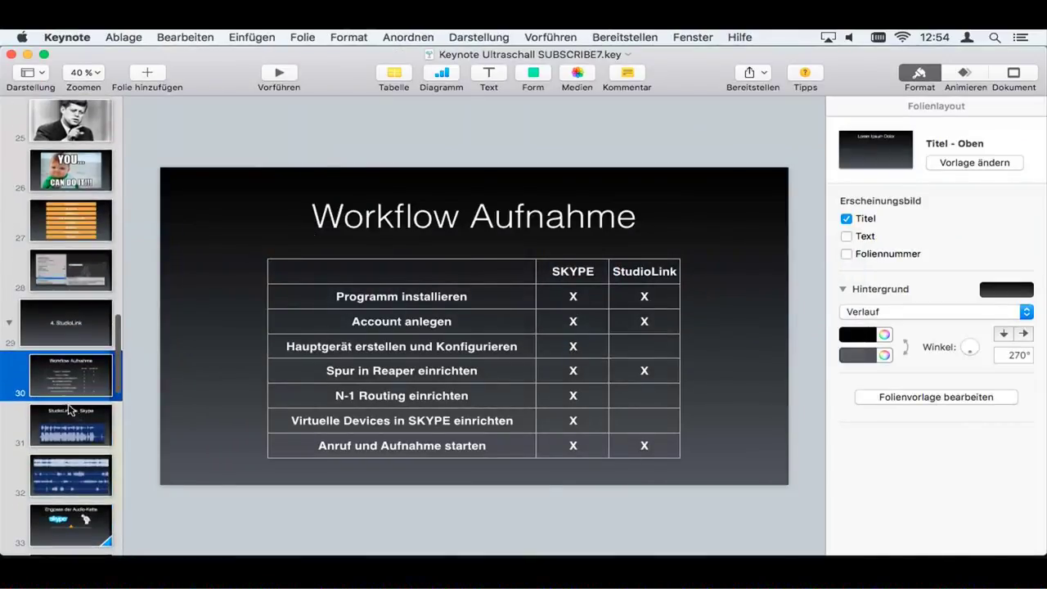
{"action": "left_click", "coordinate": [77, 432]}
Start the slideshow from the selected slide, advance to "Engpass der Audio-Kette" and trigger the animation of its orange marker.
{"action": "left_click", "coordinate": [279, 72]}
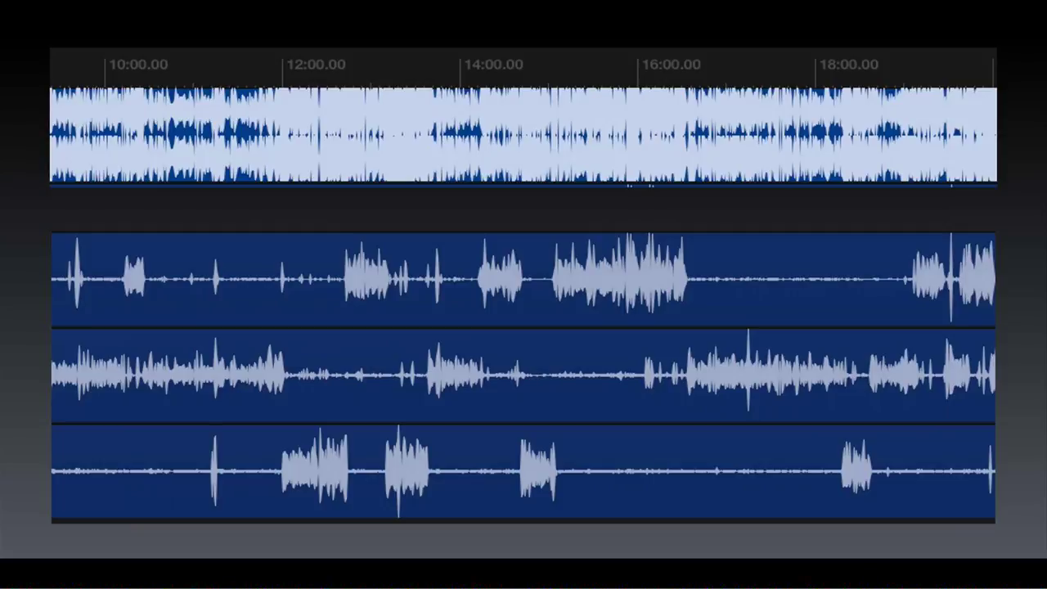
{"action": "key", "text": "Right"}
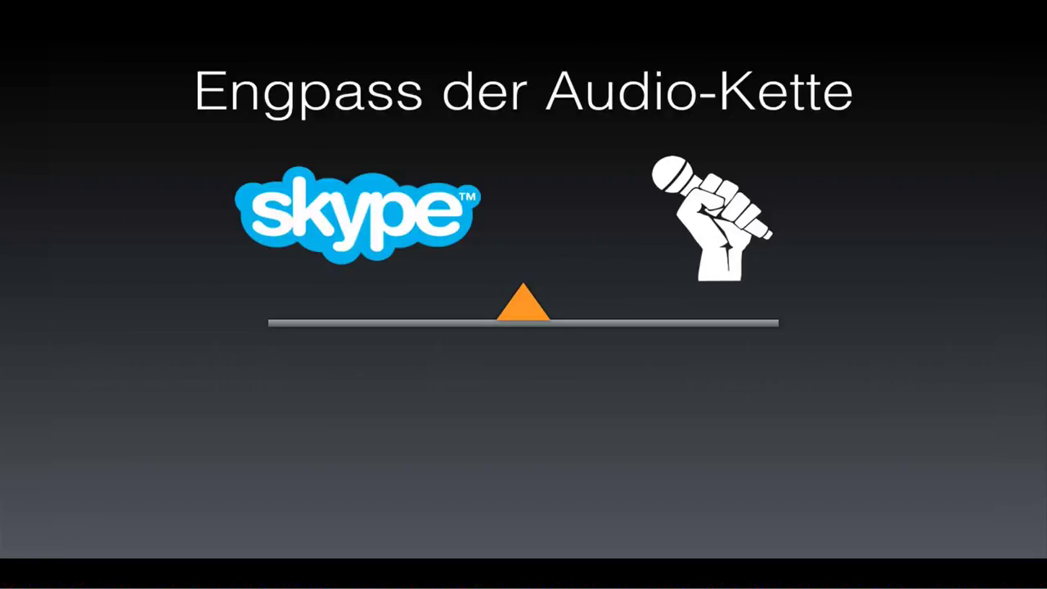
{"action": "key", "text": "Right"}
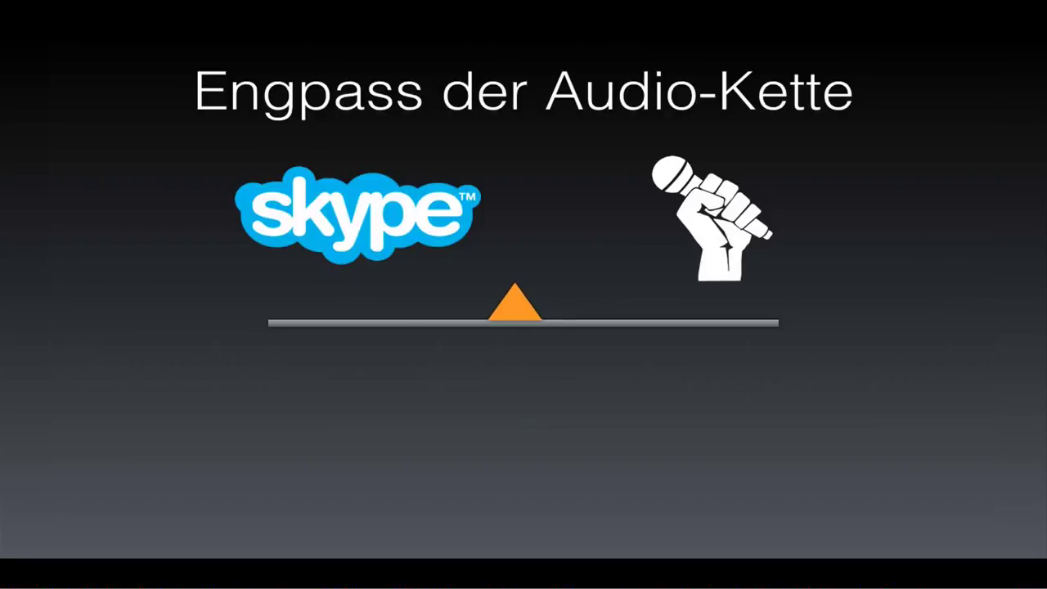